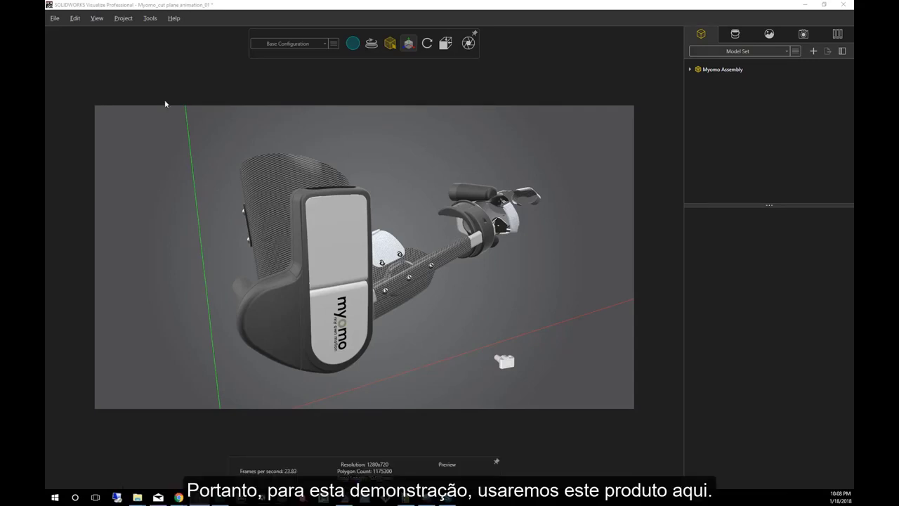
Step: Add a new cutting plane to the model set containing the Myomo Assembly
{"action": "left_click_drag", "start_coordinate": [387, 153], "coordinate": [449, 143]}
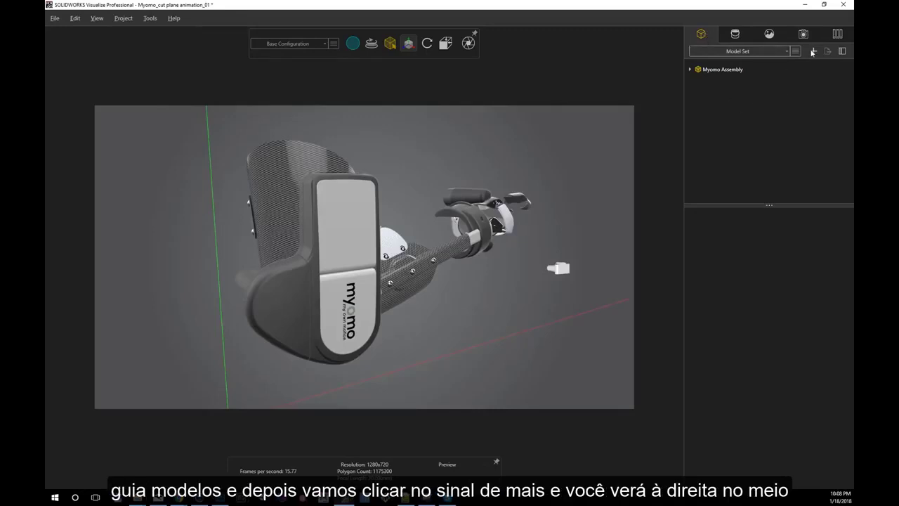
{"action": "left_click", "coordinate": [813, 52]}
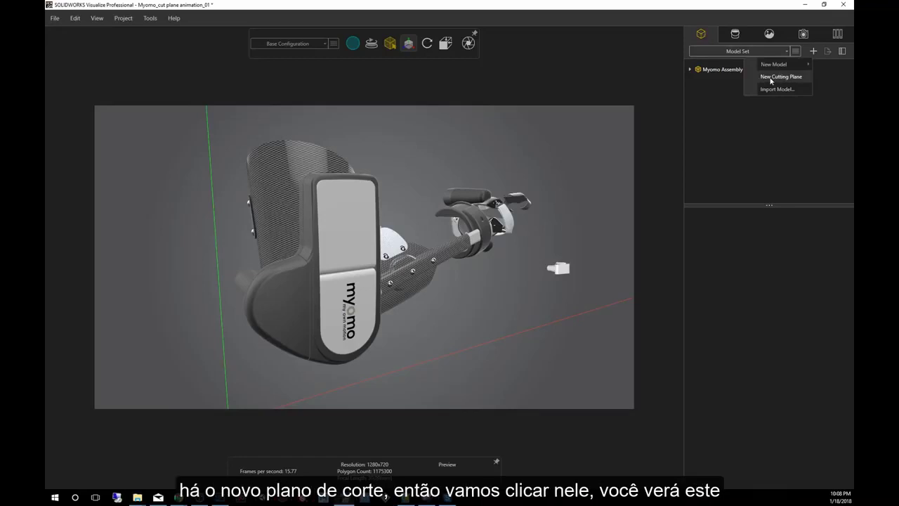
{"action": "left_click", "coordinate": [770, 79]}
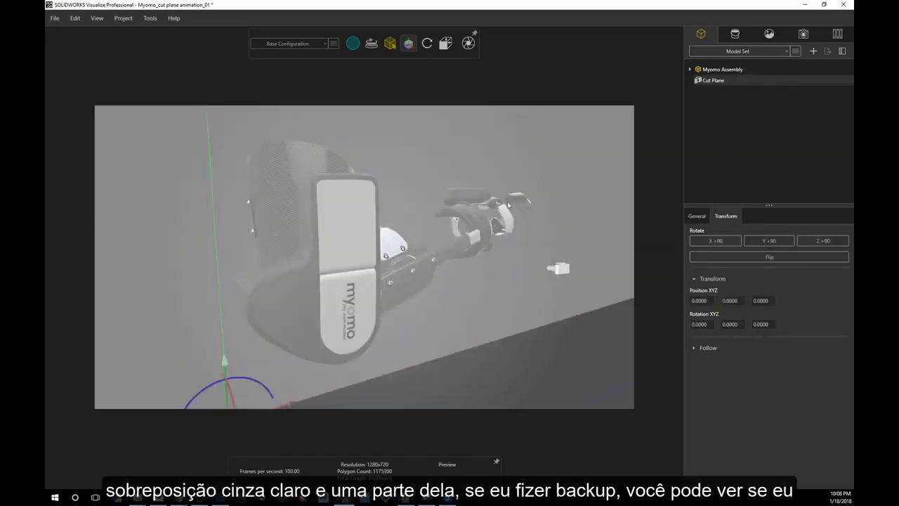
{"action": "scroll", "coordinate": [328, 270], "scroll_direction": "down", "scroll_amount": 6}
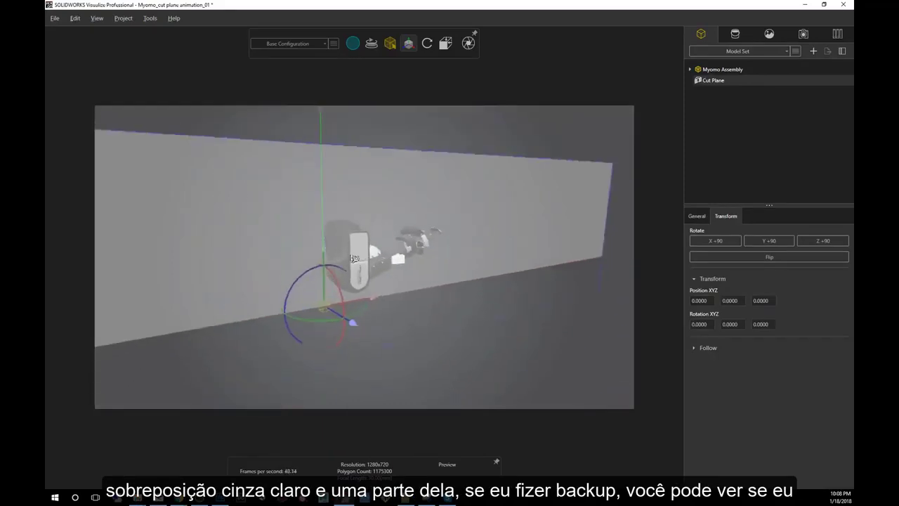
{"action": "middle_click_drag", "start_coordinate": [325, 262], "coordinate": [422, 281]}
{"action": "scroll", "coordinate": [440, 283], "scroll_direction": "up", "scroll_amount": 5}
{"action": "scroll", "coordinate": [440, 284], "scroll_direction": "up", "scroll_amount": 1}
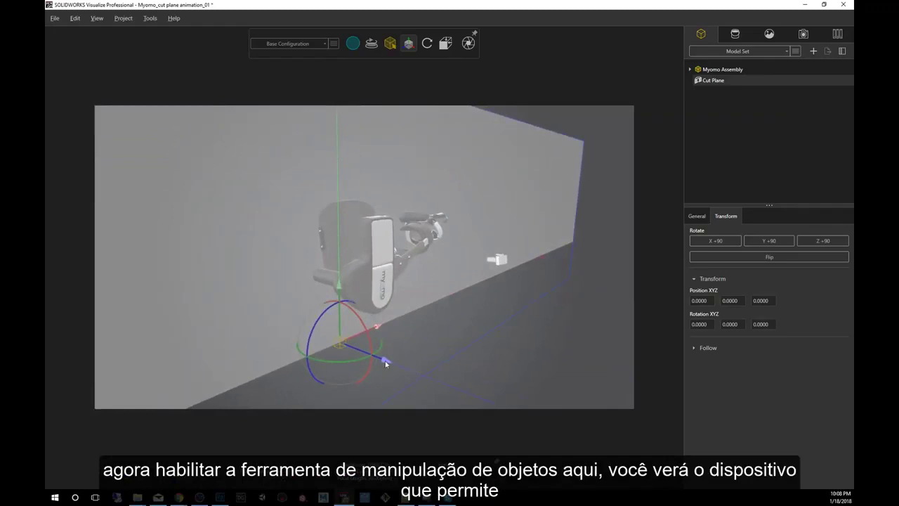
Step: Tilt the cutting plane about -36.4° around X and move it through the brace to about Y 0.10, Z -0.05
{"action": "mouse_move", "coordinate": [408, 45]}
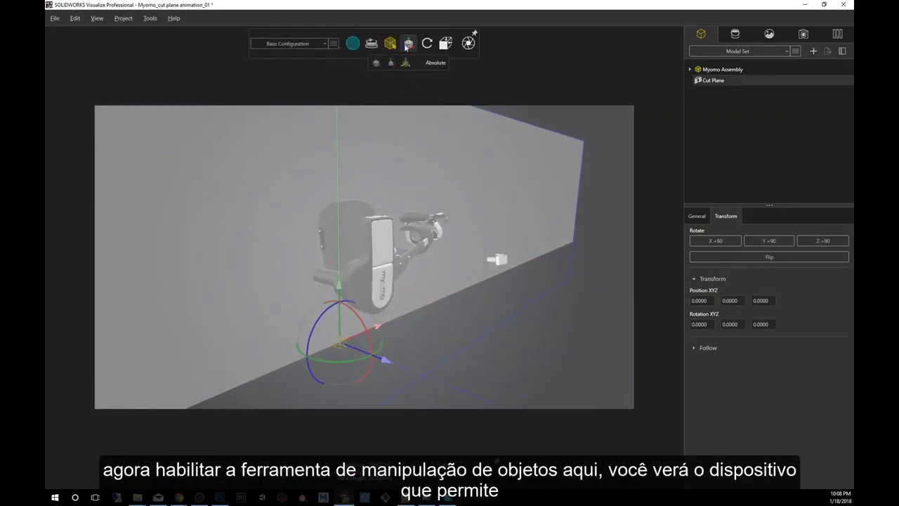
{"action": "left_click", "coordinate": [409, 45]}
{"action": "left_click", "coordinate": [408, 45]}
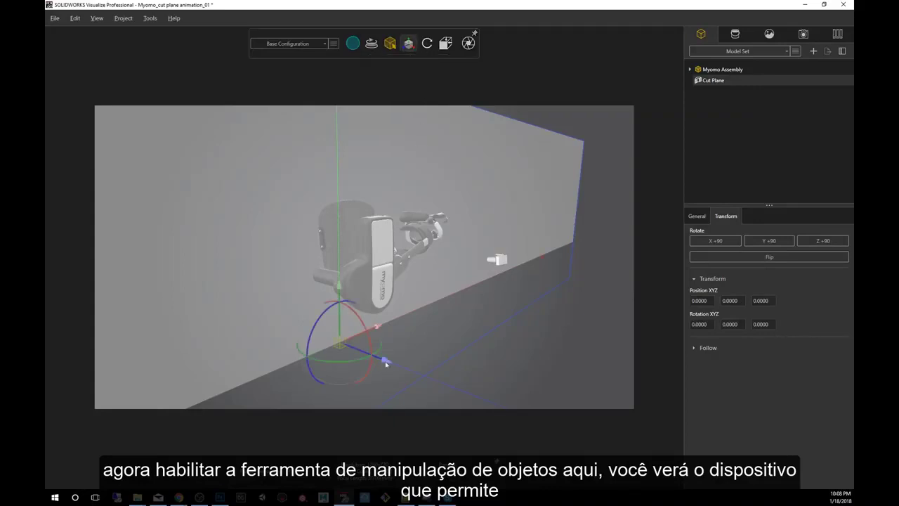
{"action": "mouse_move", "coordinate": [386, 364]}
{"action": "left_mouse_down"}
{"action": "mouse_move", "coordinate": [331, 361]}
{"action": "mouse_move", "coordinate": [394, 366]}
{"action": "left_mouse_up"}
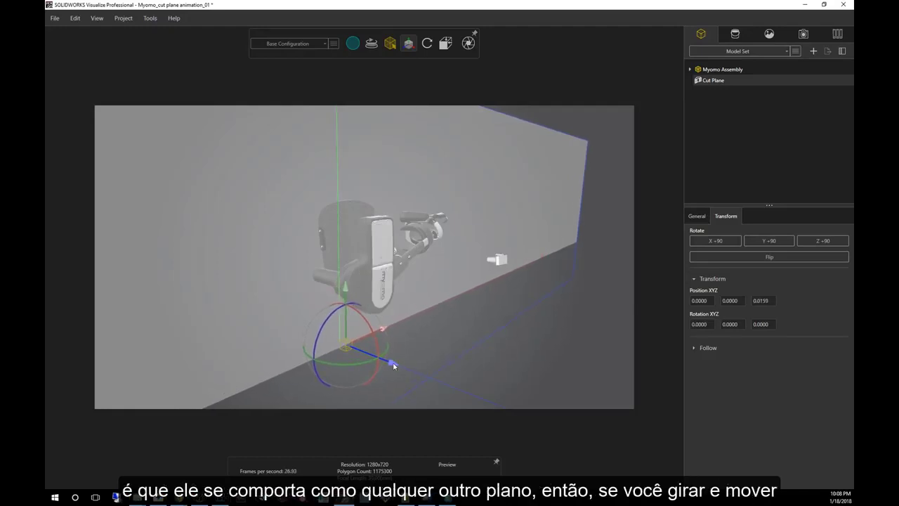
{"action": "left_click_drag", "start_coordinate": [348, 288], "coordinate": [363, 301]}
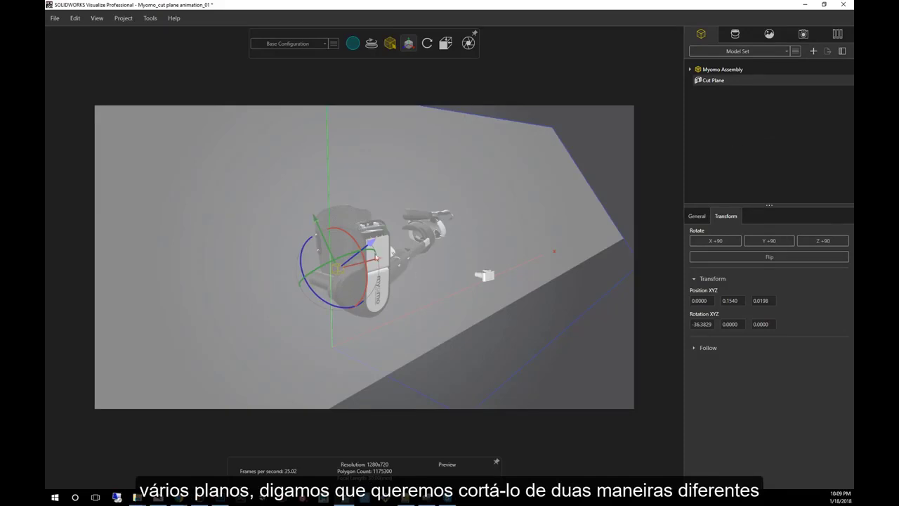
{"action": "left_click_drag", "start_coordinate": [371, 243], "coordinate": [342, 264]}
Step: Flip the cutting plane so it cuts the brace from the opposite side, and deselect it
{"action": "left_click", "coordinate": [701, 218]}
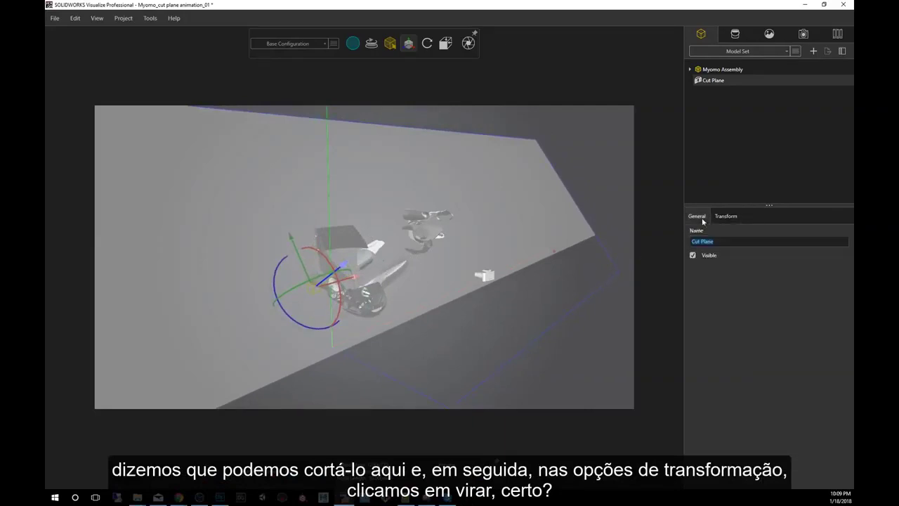
{"action": "left_click", "coordinate": [717, 218]}
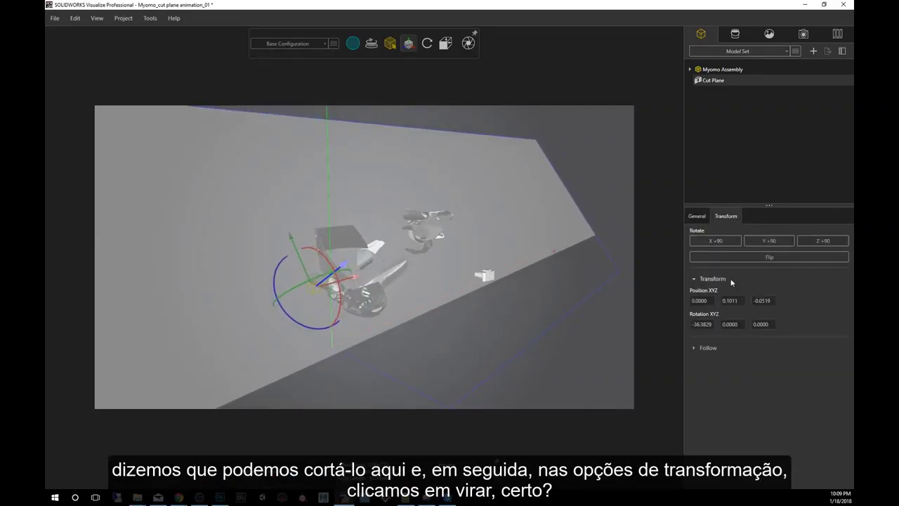
{"action": "left_click", "coordinate": [770, 257]}
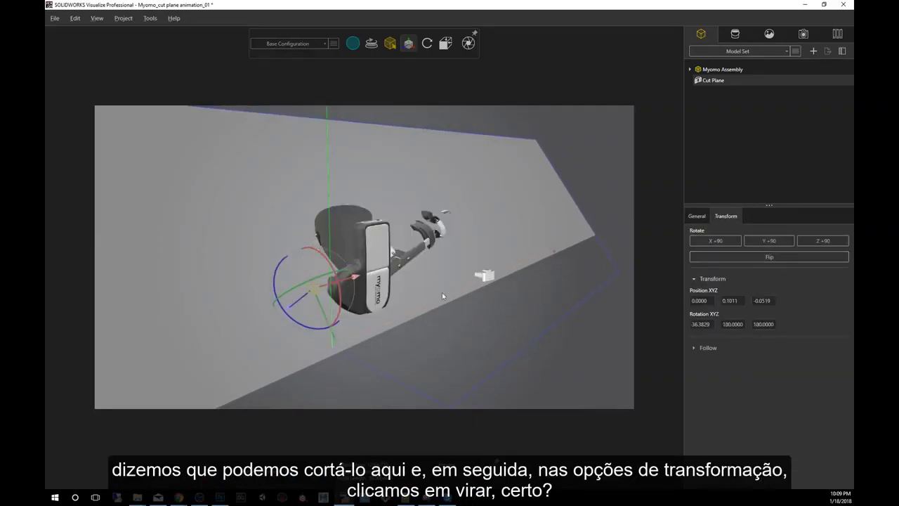
{"action": "mouse_move", "coordinate": [441, 292]}
{"action": "middle_mouse_down"}
{"action": "mouse_move", "coordinate": [584, 255]}
{"action": "mouse_move", "coordinate": [449, 287]}
{"action": "middle_mouse_up"}
{"action": "left_click", "coordinate": [704, 177]}
Step: Add a second cutting plane, tilt it about -31.2° around X at about Y 0.01, Z 0.02, and deselect it
{"action": "left_click", "coordinate": [814, 51]}
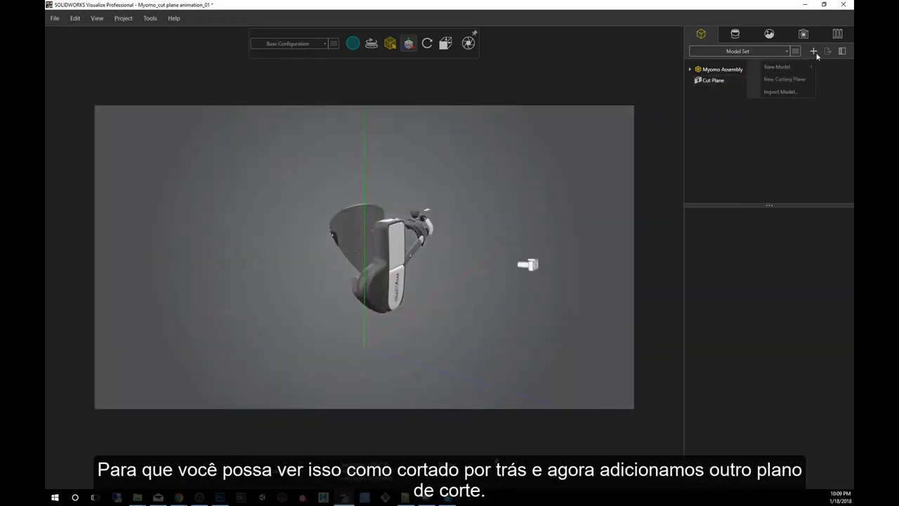
{"action": "left_click", "coordinate": [778, 80]}
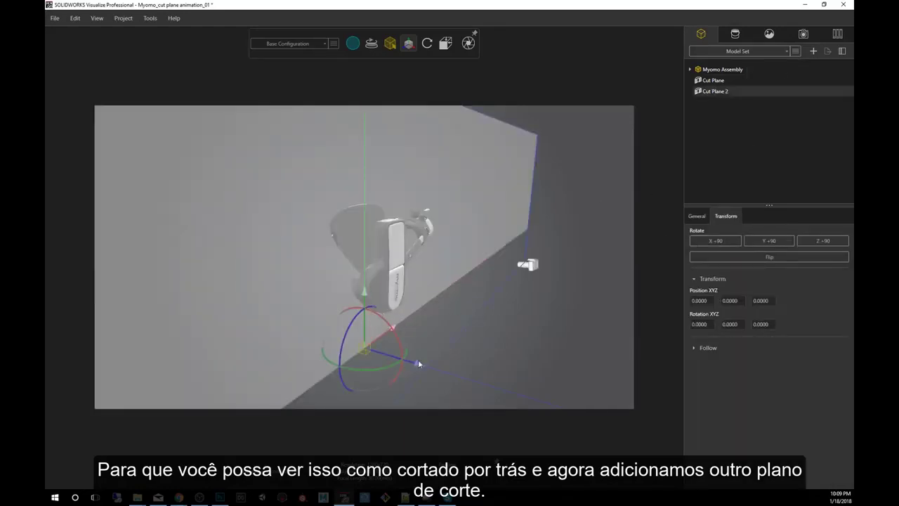
{"action": "left_click_drag", "start_coordinate": [401, 346], "coordinate": [389, 310]}
{"action": "scroll", "coordinate": [407, 301], "scroll_direction": "up", "scroll_amount": 2}
{"action": "middle_click_drag", "start_coordinate": [407, 300], "coordinate": [605, 312]}
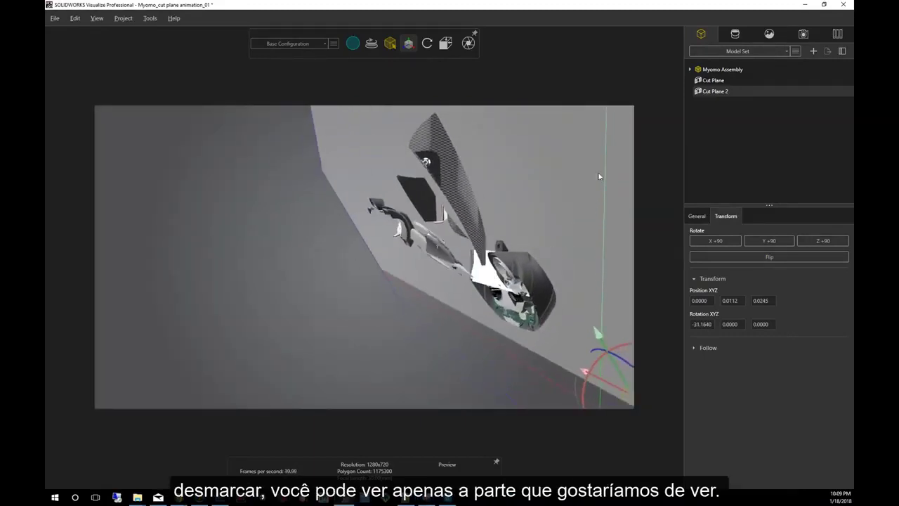
{"action": "left_click", "coordinate": [696, 188]}
{"action": "middle_click_drag", "start_coordinate": [541, 221], "coordinate": [482, 261]}
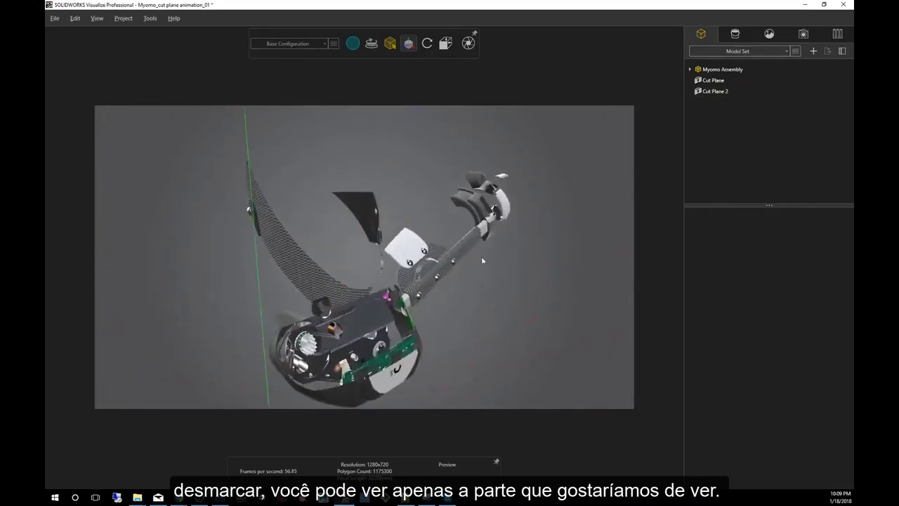
Step: Turn off the visibility of the first cutting plane, keeping only the second one active
{"action": "left_click", "coordinate": [716, 92]}
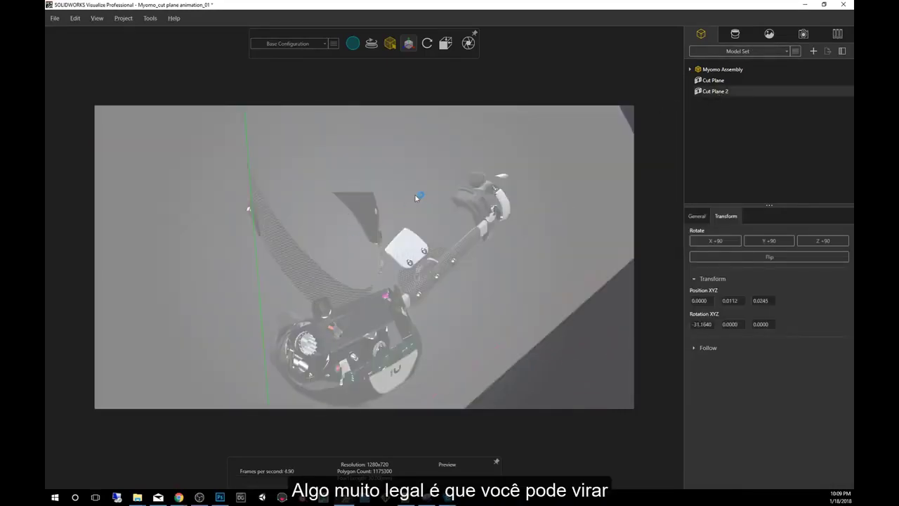
{"action": "scroll", "coordinate": [417, 197], "scroll_direction": "down", "scroll_amount": 4}
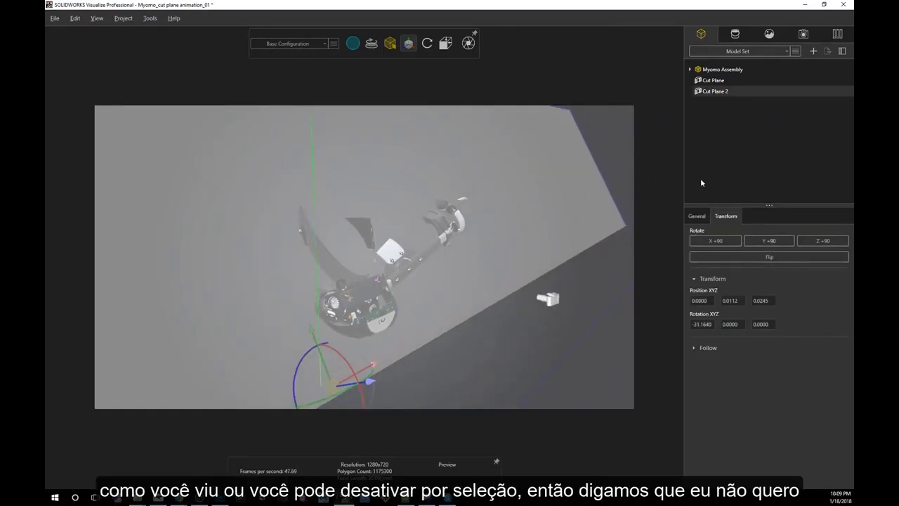
{"action": "left_click", "coordinate": [704, 217]}
{"action": "left_click", "coordinate": [714, 101]}
{"action": "left_click", "coordinate": [714, 81]}
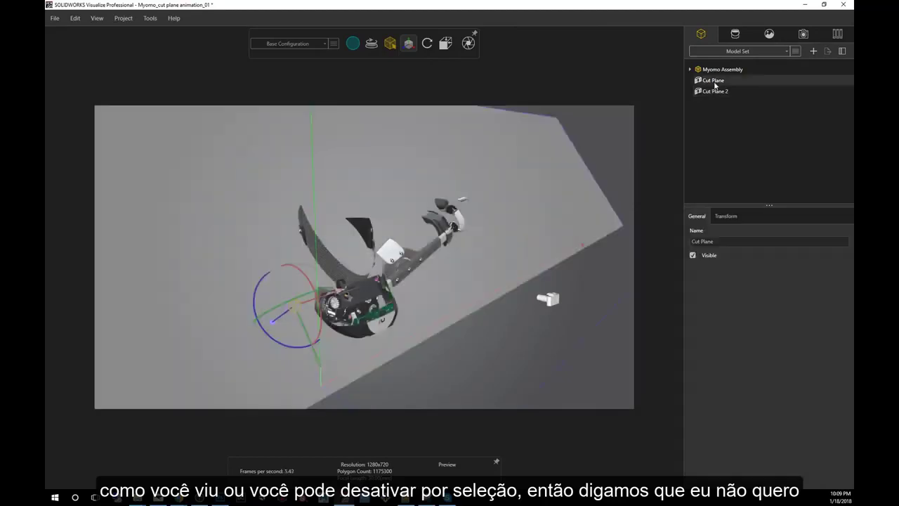
{"action": "left_click_drag", "start_coordinate": [428, 233], "coordinate": [421, 273]}
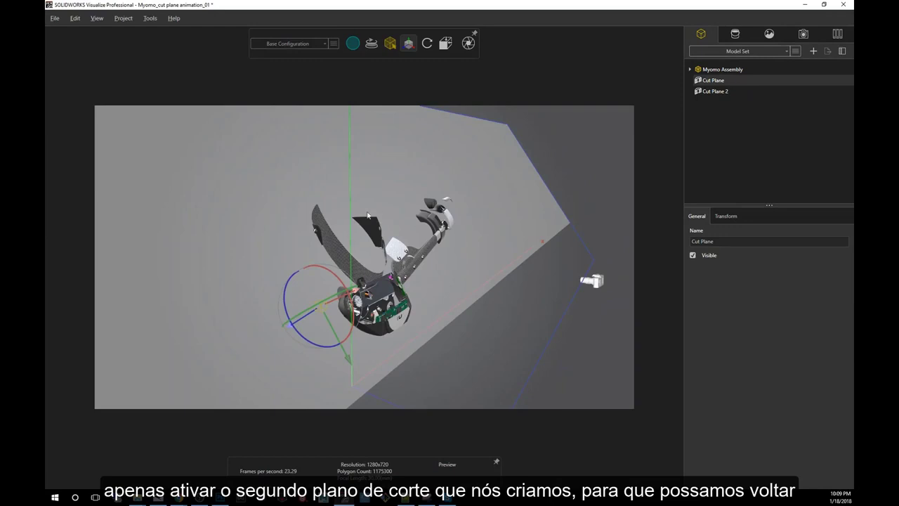
{"action": "left_click", "coordinate": [717, 91]}
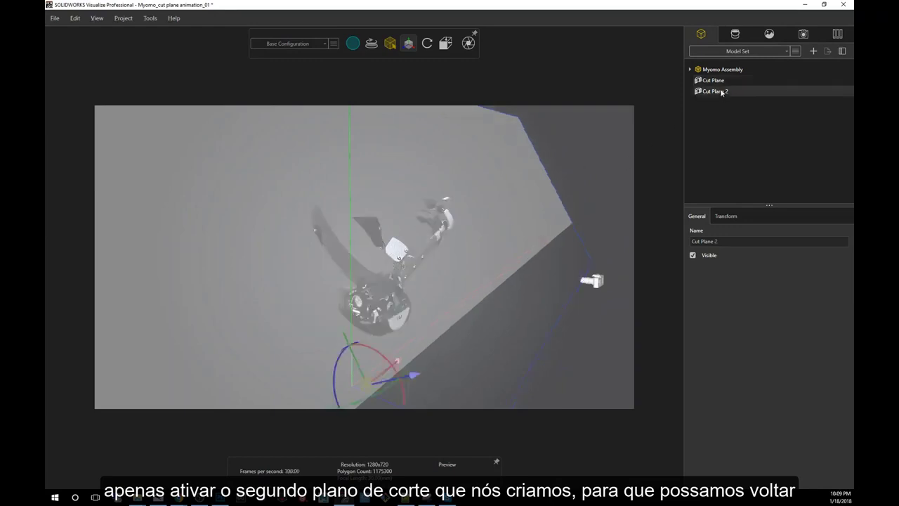
{"action": "left_click", "coordinate": [715, 81]}
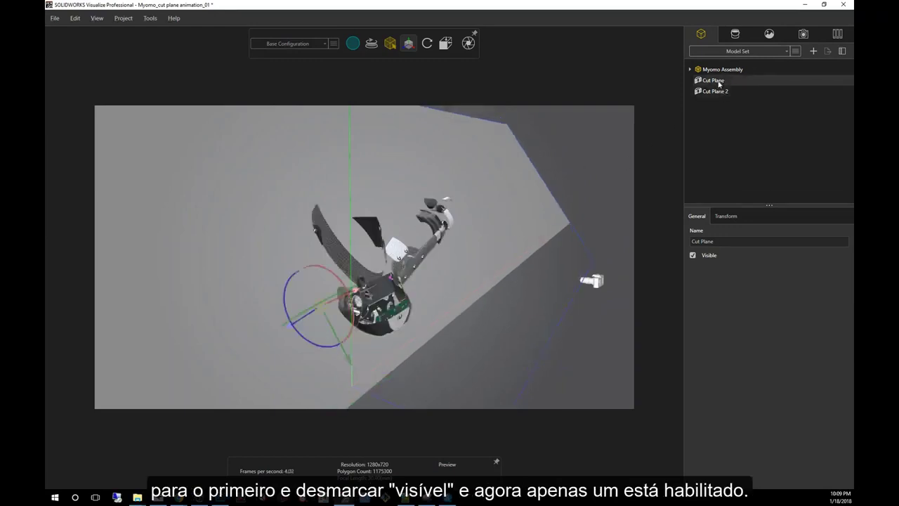
{"action": "left_click", "coordinate": [694, 256]}
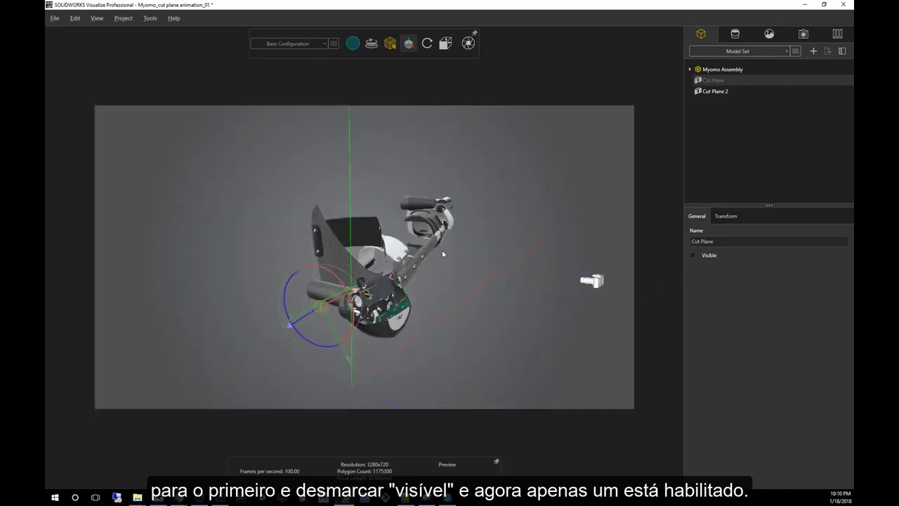
{"action": "left_click_drag", "start_coordinate": [442, 250], "coordinate": [360, 261]}
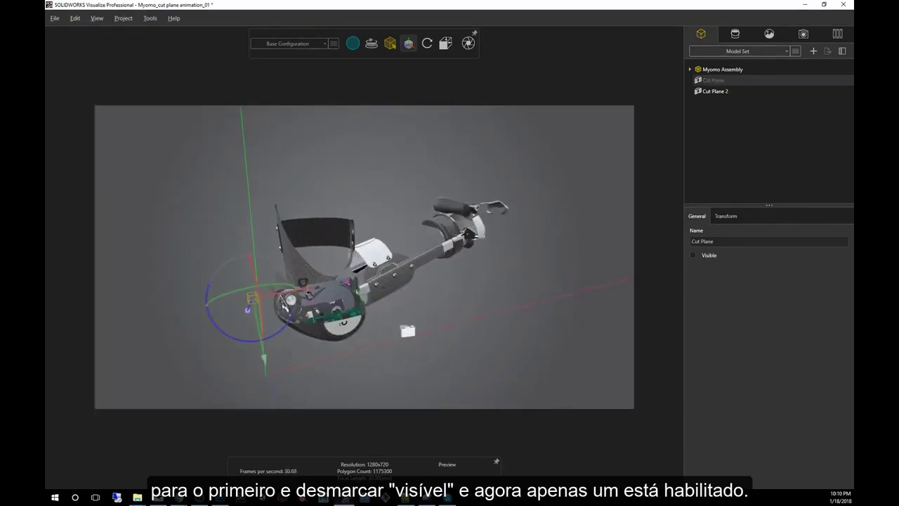
Step: Delete both cutting planes from the model set
{"action": "left_click", "coordinate": [724, 92]}
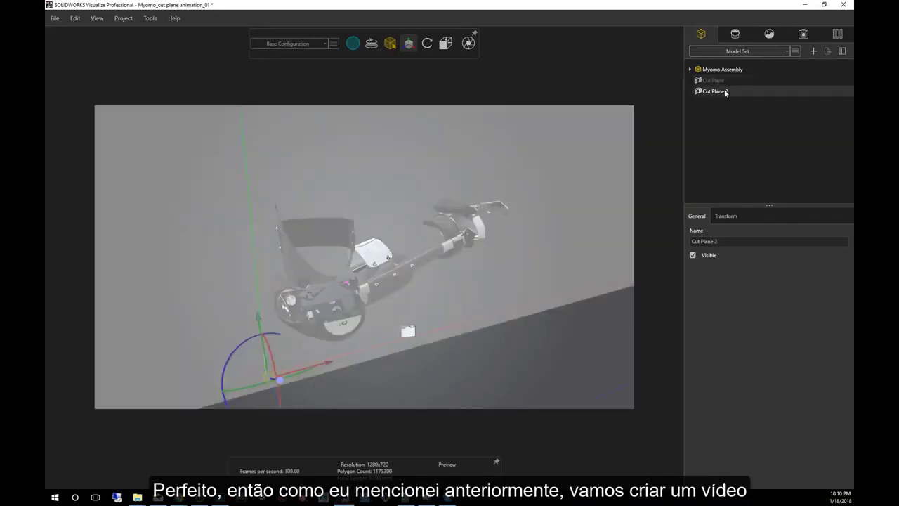
{"action": "left_click", "coordinate": [733, 80]}
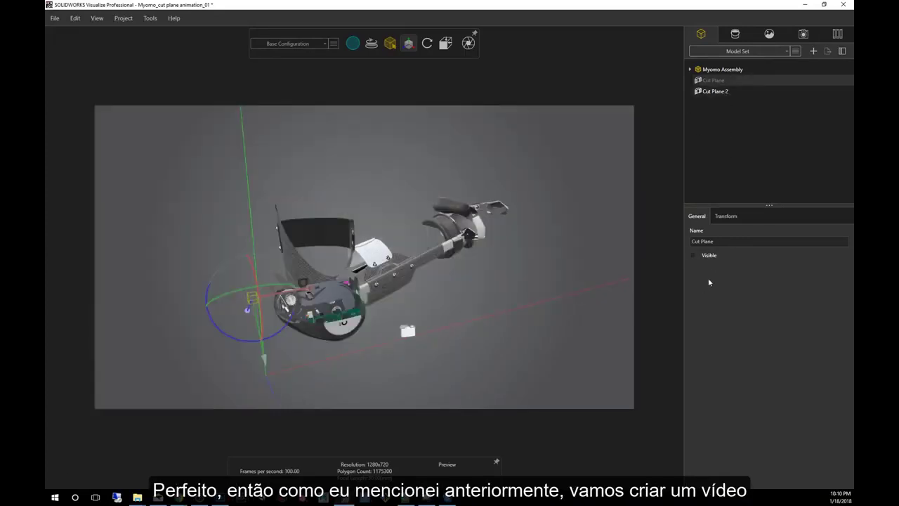
{"action": "left_click", "coordinate": [729, 92]}
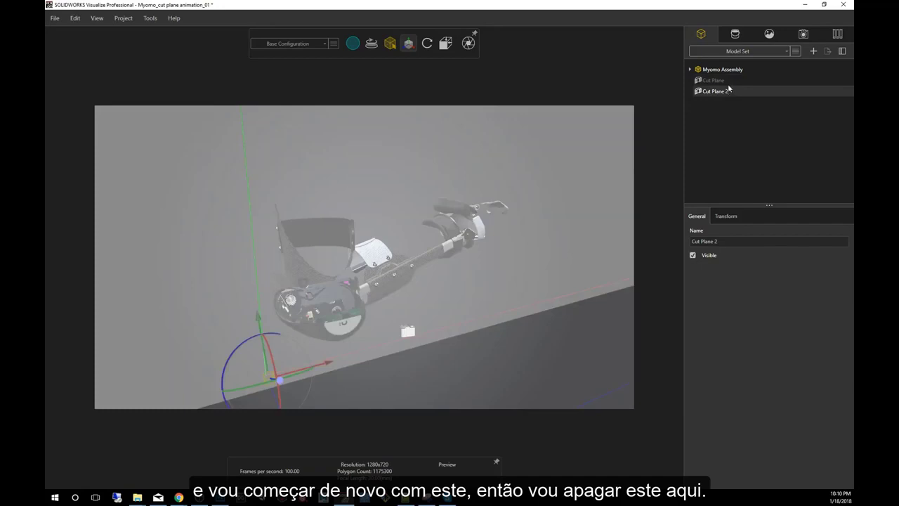
{"action": "key", "text": "Delete"}
{"action": "left_click", "coordinate": [725, 81]}
{"action": "key", "text": "Delete"}
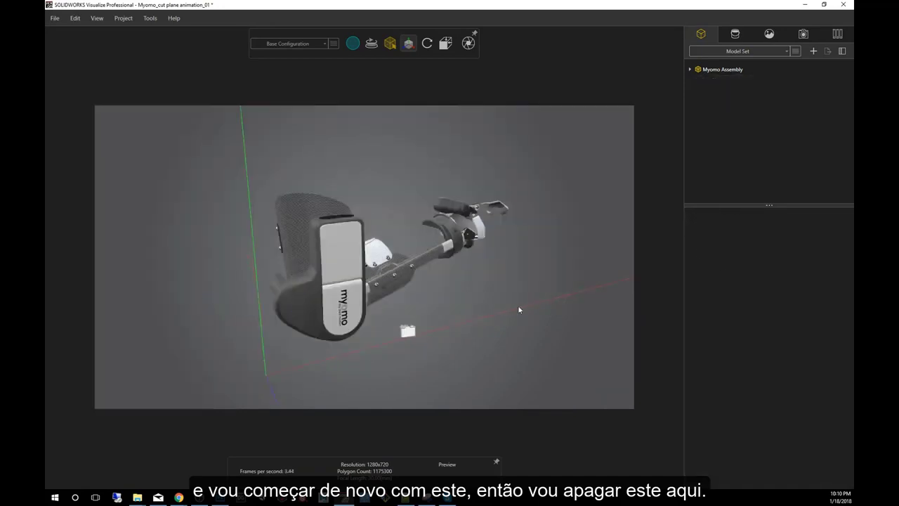
Step: Add a fresh cutting plane to the uncut Myomo Assembly for the animation
{"action": "left_click_drag", "start_coordinate": [401, 309], "coordinate": [703, 190]}
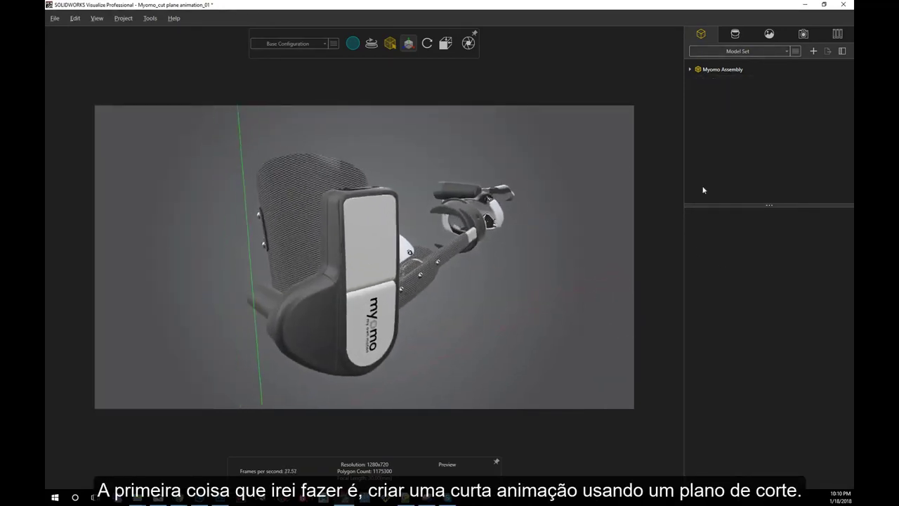
{"action": "left_click", "coordinate": [813, 51]}
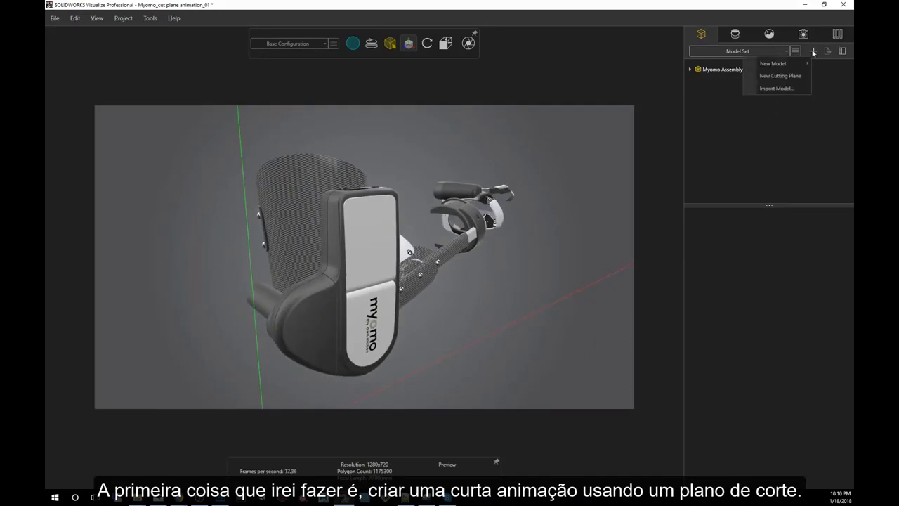
{"action": "left_click", "coordinate": [779, 75]}
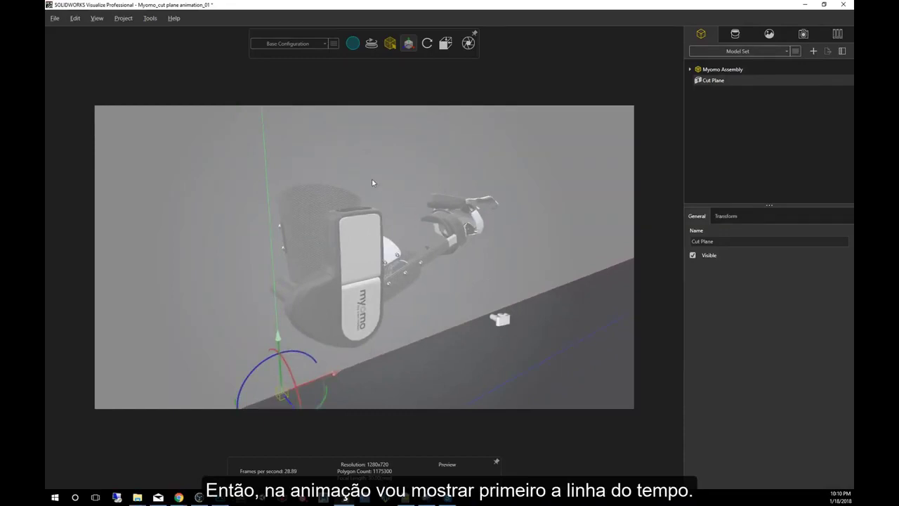
Step: Show the animation timeline and add a keyframe for the cutting plane at 00:00:00
{"action": "left_click", "coordinate": [96, 19]}
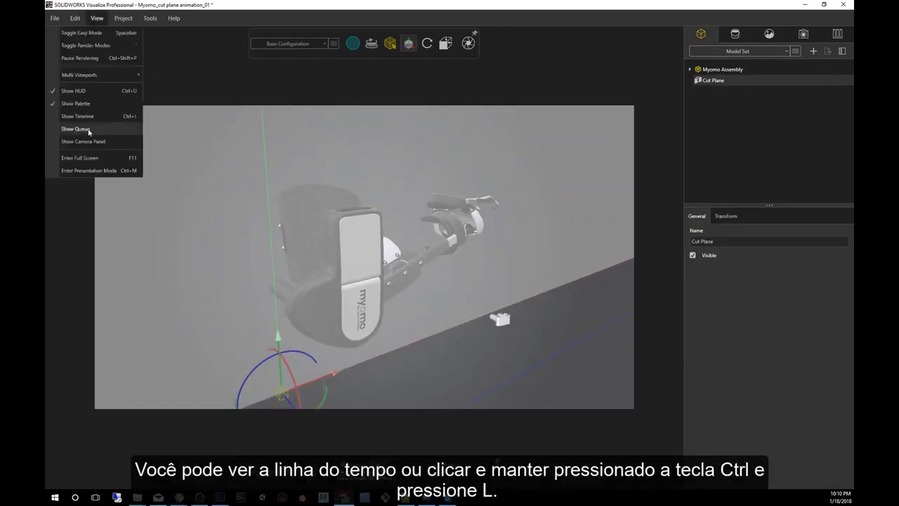
{"action": "key", "text": "ctrl+l"}
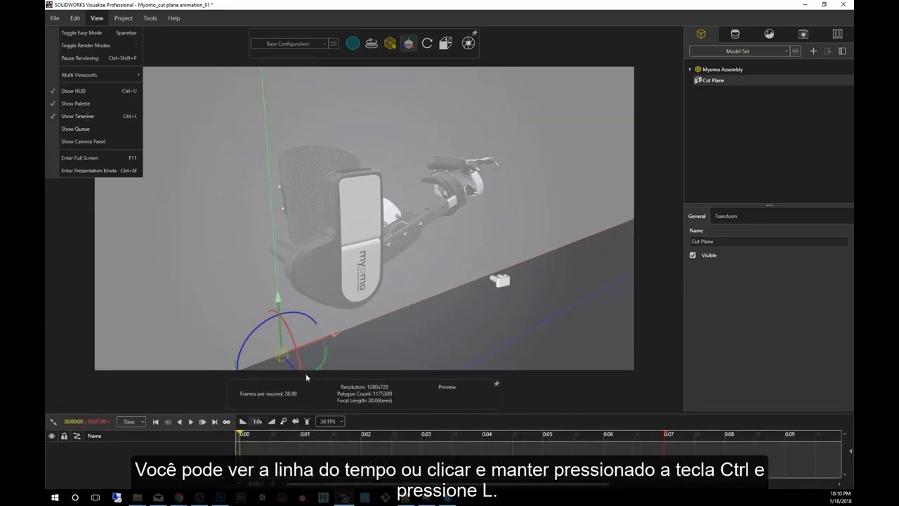
{"action": "middle_click_drag", "start_coordinate": [356, 237], "coordinate": [390, 218]}
{"action": "right_click", "coordinate": [720, 83]}
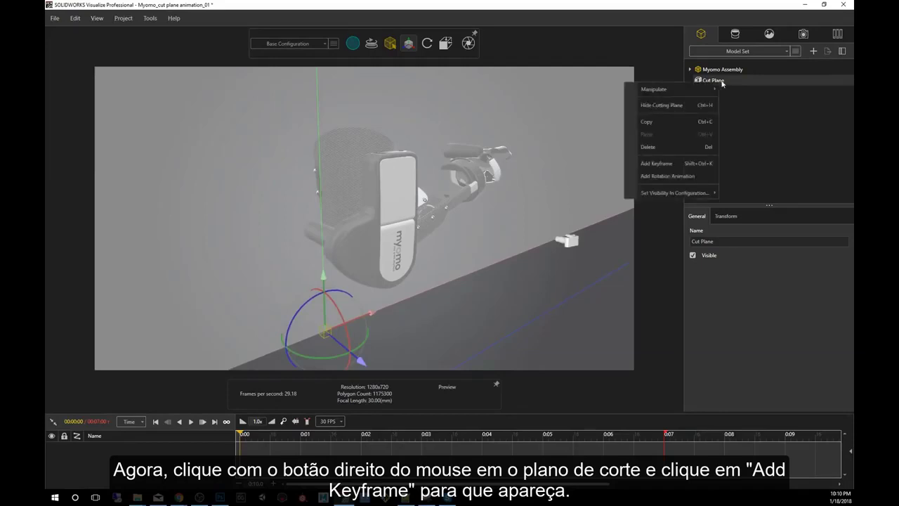
{"action": "left_click", "coordinate": [660, 163]}
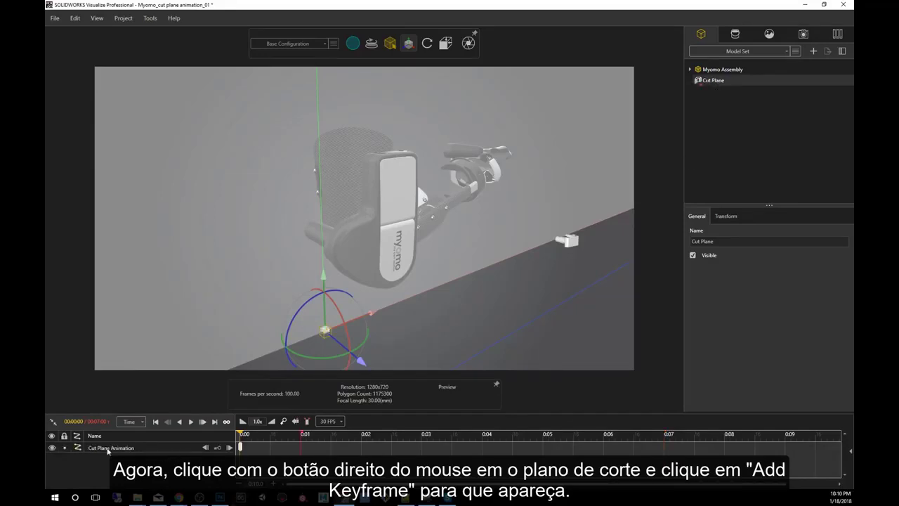
Step: Create a second cutting plane keyframe at 5 seconds by sliding the plane into the brace to expose the circuit board
{"action": "left_click_drag", "start_coordinate": [240, 434], "coordinate": [359, 435]}
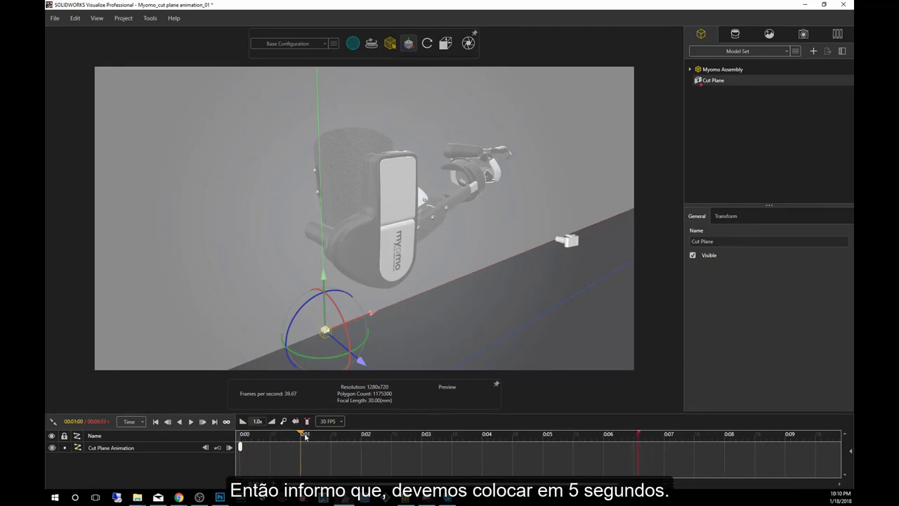
{"action": "left_click_drag", "start_coordinate": [305, 434], "coordinate": [543, 444]}
{"action": "left_click_drag", "start_coordinate": [360, 362], "coordinate": [356, 360]}
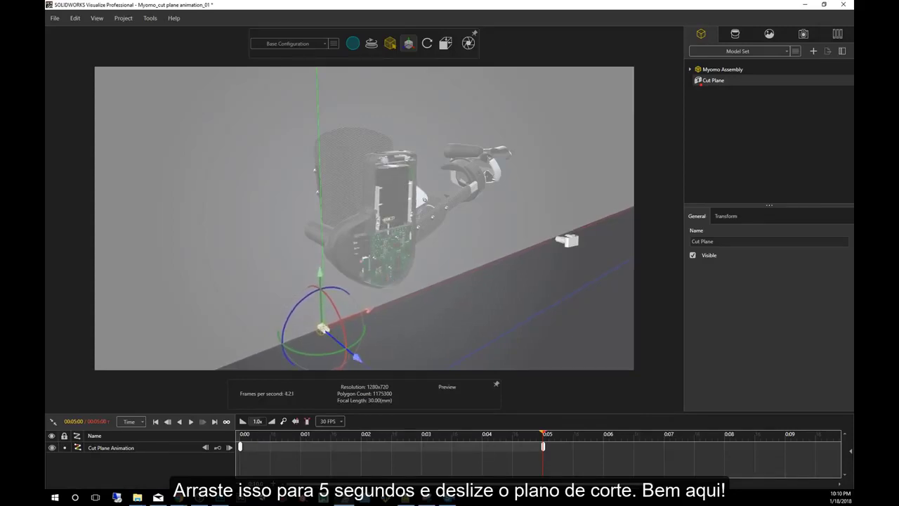
{"action": "left_click", "coordinate": [731, 132]}
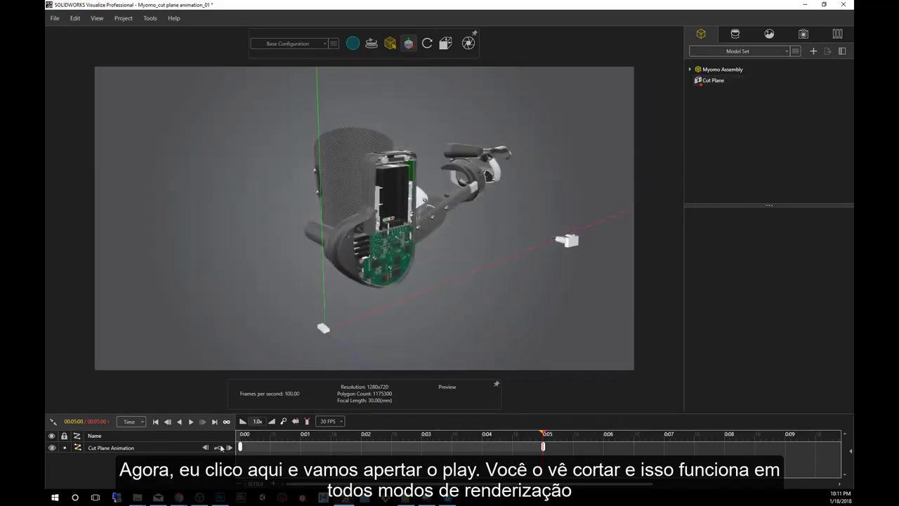
Step: Preview the cut-plane animation, stop playback, and extend the end of the animation to 8 seconds
{"action": "left_click", "coordinate": [190, 423]}
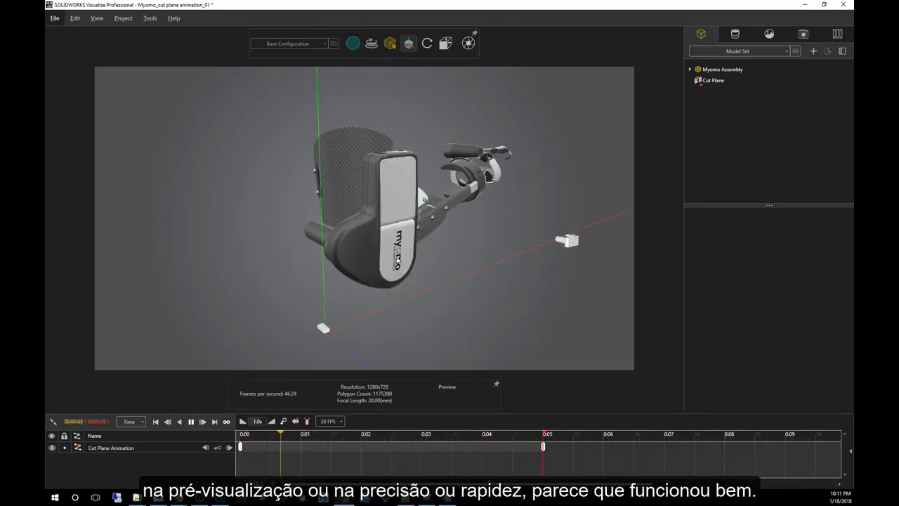
{"action": "key", "text": "space"}
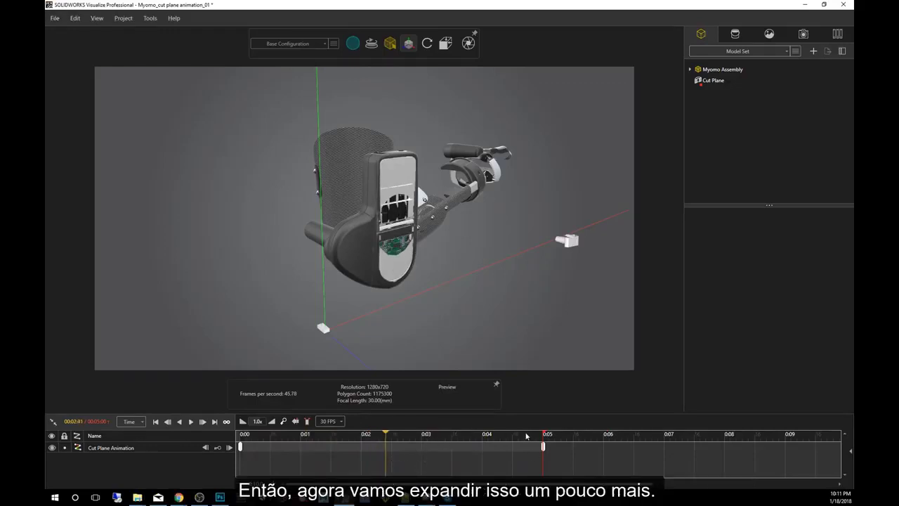
{"action": "left_click_drag", "start_coordinate": [544, 436], "coordinate": [727, 437]}
Step: Make the "camera pan - cut plane" camera active and unlock it
{"action": "left_click", "coordinate": [802, 35]}
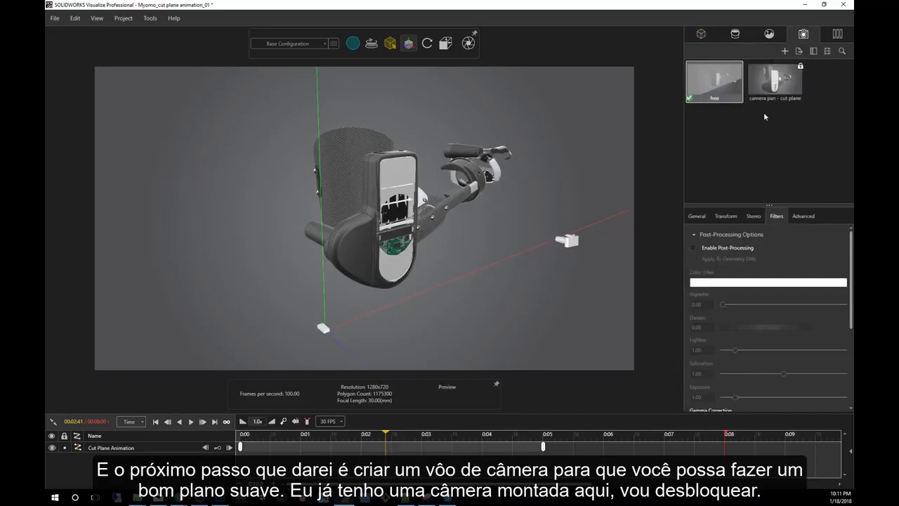
{"action": "double_click", "coordinate": [772, 89]}
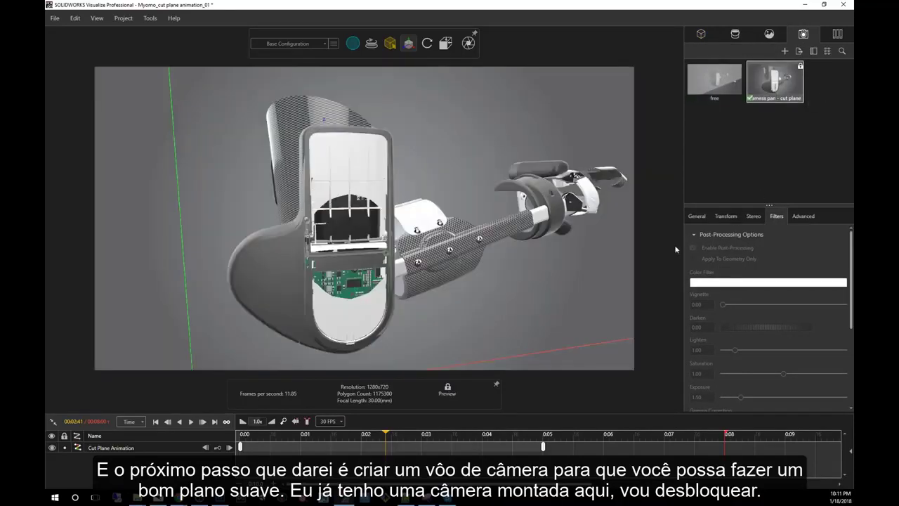
{"action": "left_click", "coordinate": [697, 217]}
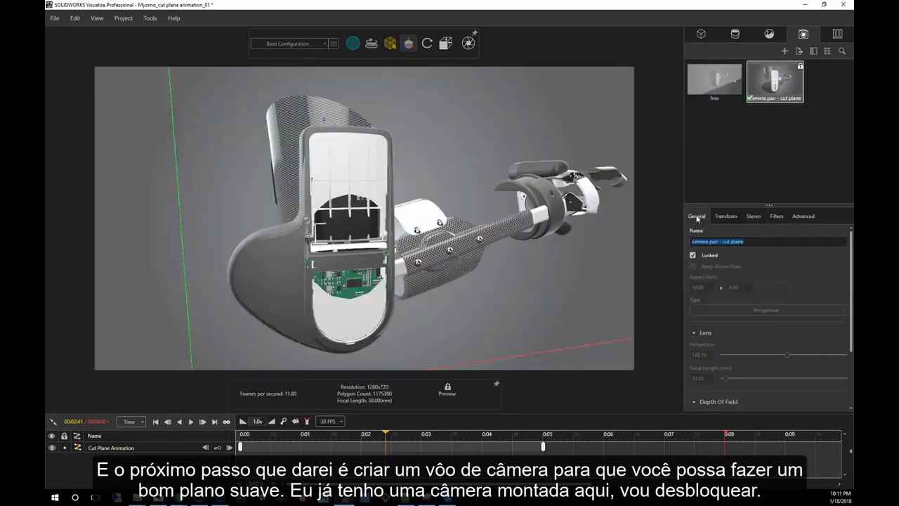
{"action": "left_click", "coordinate": [693, 256]}
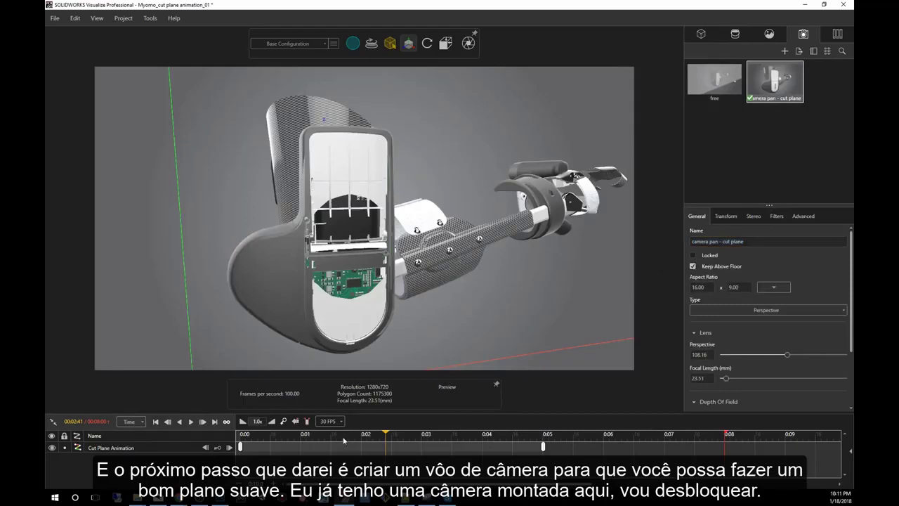
Step: Add a keyframe for the "camera pan - cut plane" camera at 00:00:00
{"action": "left_click_drag", "start_coordinate": [387, 436], "coordinate": [238, 437]}
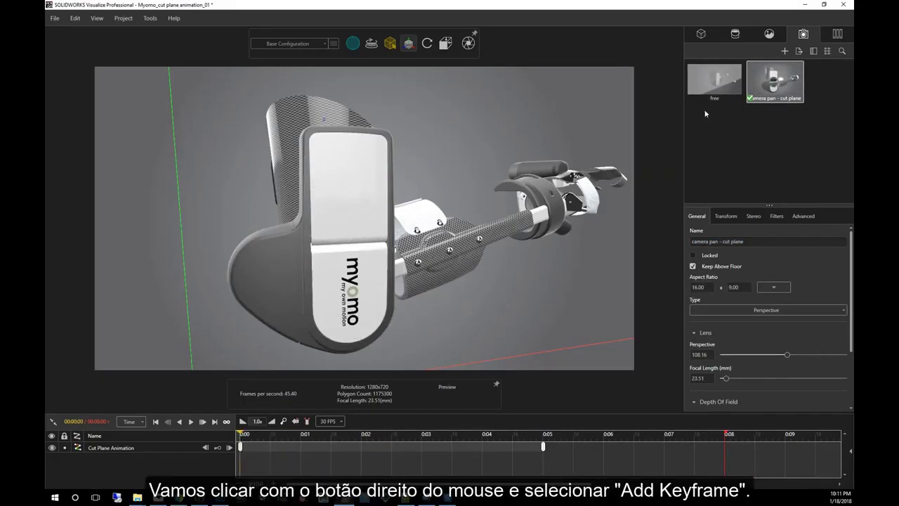
{"action": "right_click", "coordinate": [788, 83]}
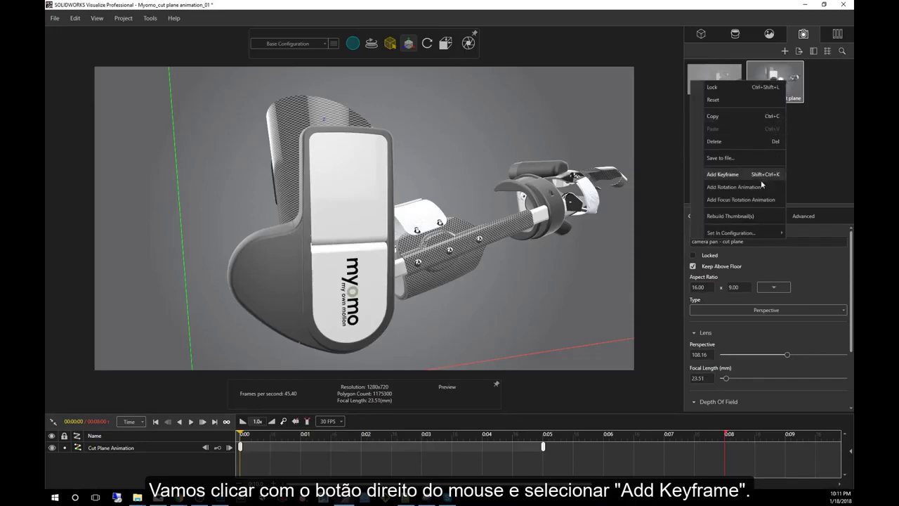
{"action": "left_click", "coordinate": [722, 174]}
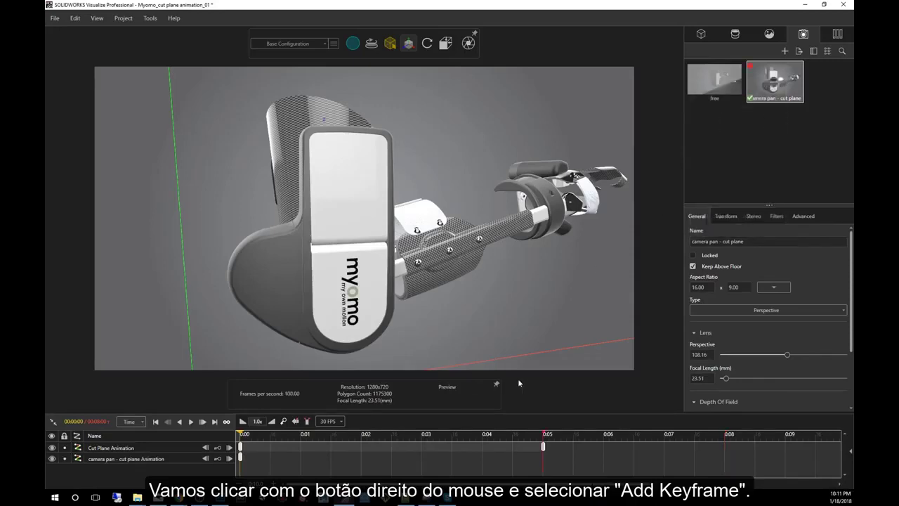
Step: Create a camera keyframe at 7 seconds by moving the camera closer to the circuit board and rotating it slightly
{"action": "left_click_drag", "start_coordinate": [242, 438], "coordinate": [661, 444]}
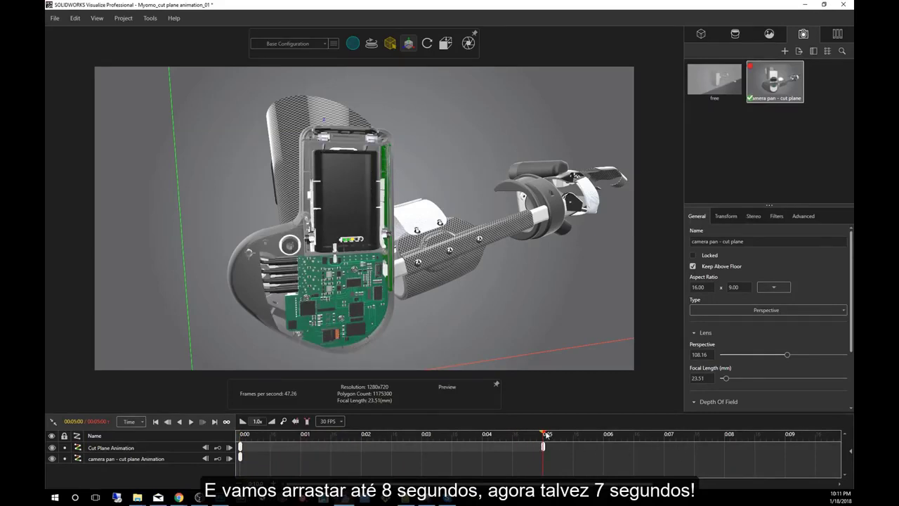
{"action": "left_click_drag", "start_coordinate": [546, 435], "coordinate": [711, 435]}
{"action": "left_click_drag", "start_coordinate": [545, 433], "coordinate": [664, 436]}
{"action": "right_click_drag", "start_coordinate": [396, 278], "coordinate": [429, 279], "text": "alt"}
{"action": "middle_click_drag", "start_coordinate": [428, 280], "coordinate": [434, 254], "text": "alt"}
{"action": "left_click_drag", "start_coordinate": [434, 254], "coordinate": [383, 232], "text": "alt"}
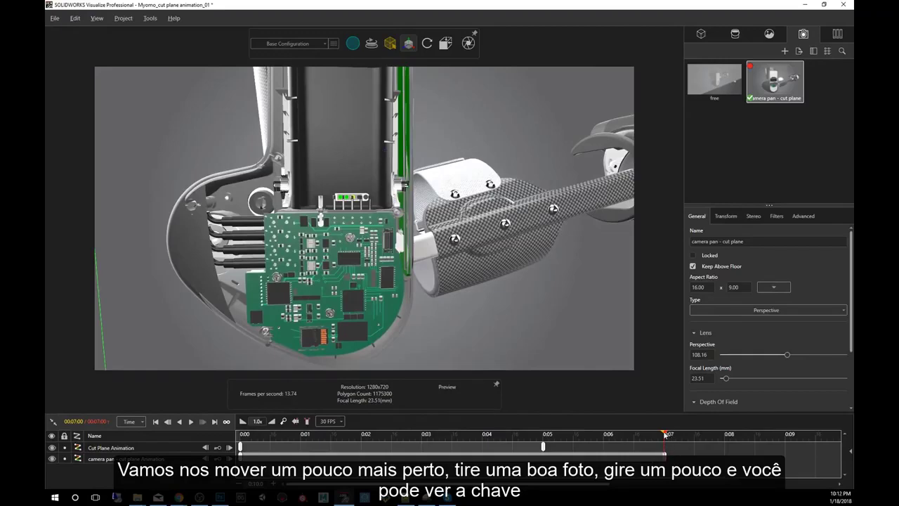
Step: Scrub the combined camera and cut-plane animation back to 00:00:00 and extend the animation's end to 8 seconds
{"action": "left_click_drag", "start_coordinate": [664, 434], "coordinate": [239, 441]}
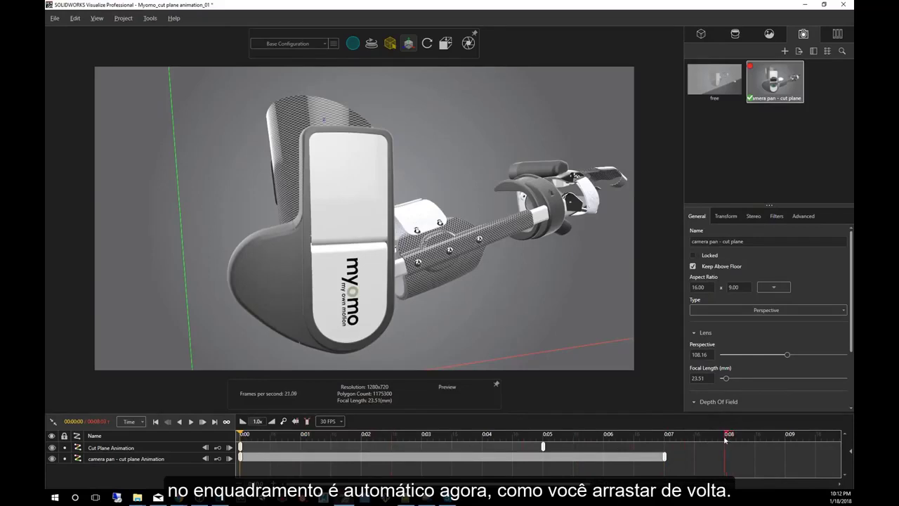
{"action": "mouse_move", "coordinate": [241, 435]}
{"action": "left_mouse_down"}
{"action": "mouse_move", "coordinate": [676, 443]}
{"action": "mouse_move", "coordinate": [241, 440]}
{"action": "left_mouse_up"}
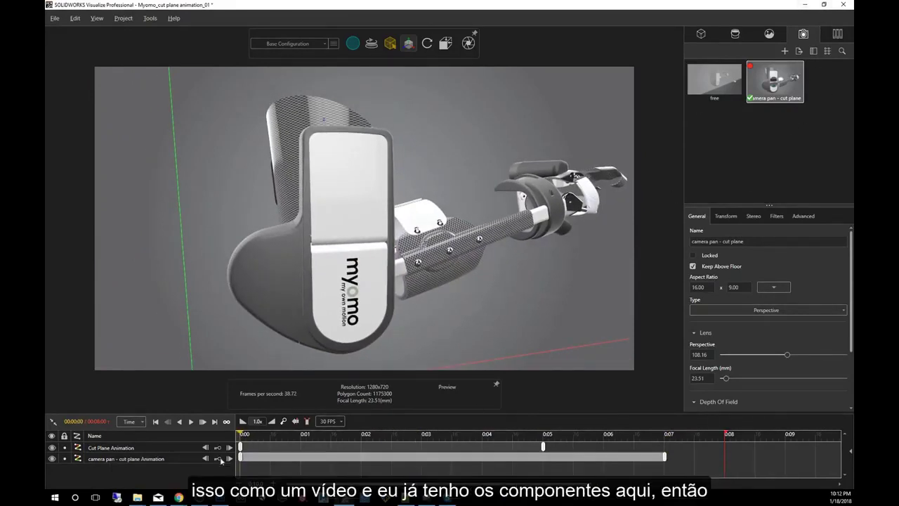
Step: Switch to File Explorer
{"action": "left_click", "coordinate": [140, 497]}
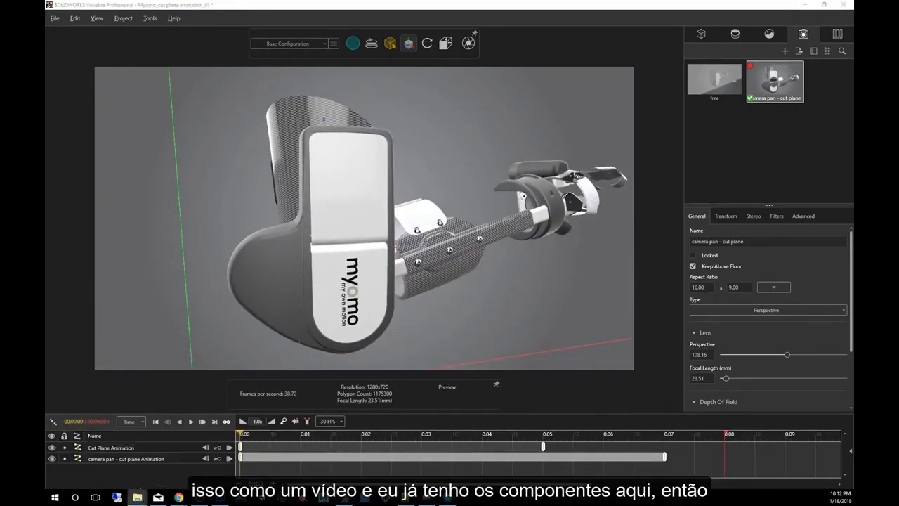